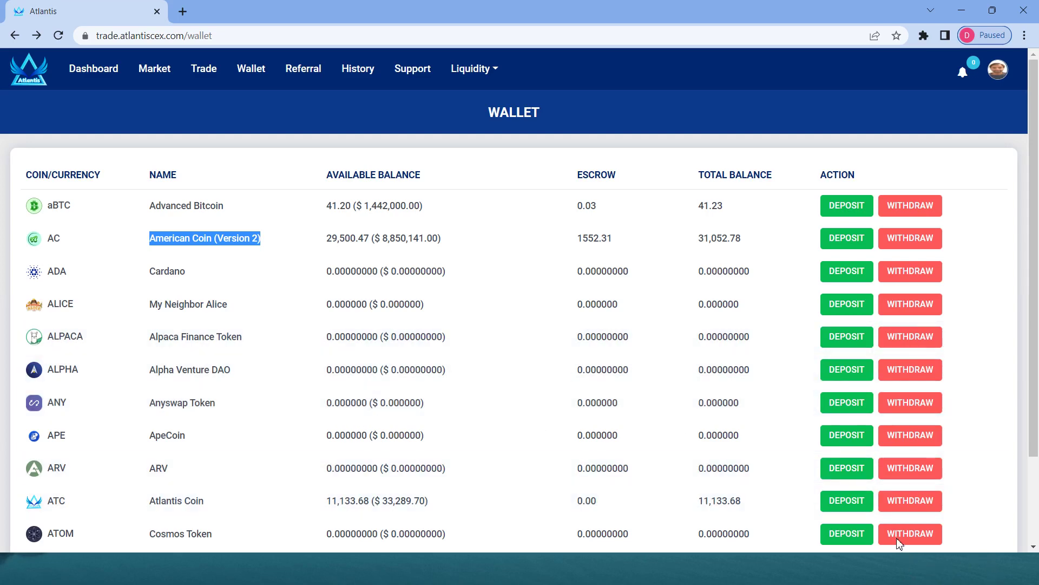
# Switch to Telegram and read the Atlantis Exchange channel posts on BabyDoge and new AC withdrawal requirements
pyautogui.hotkey('alt', 'Tab')
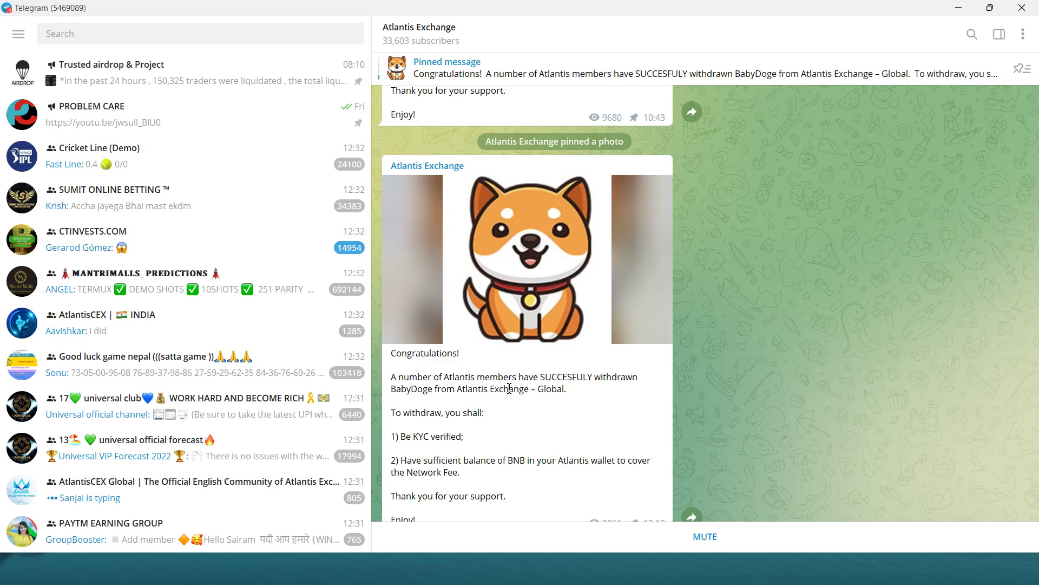
pyautogui.scroll(-1, 485, 440)
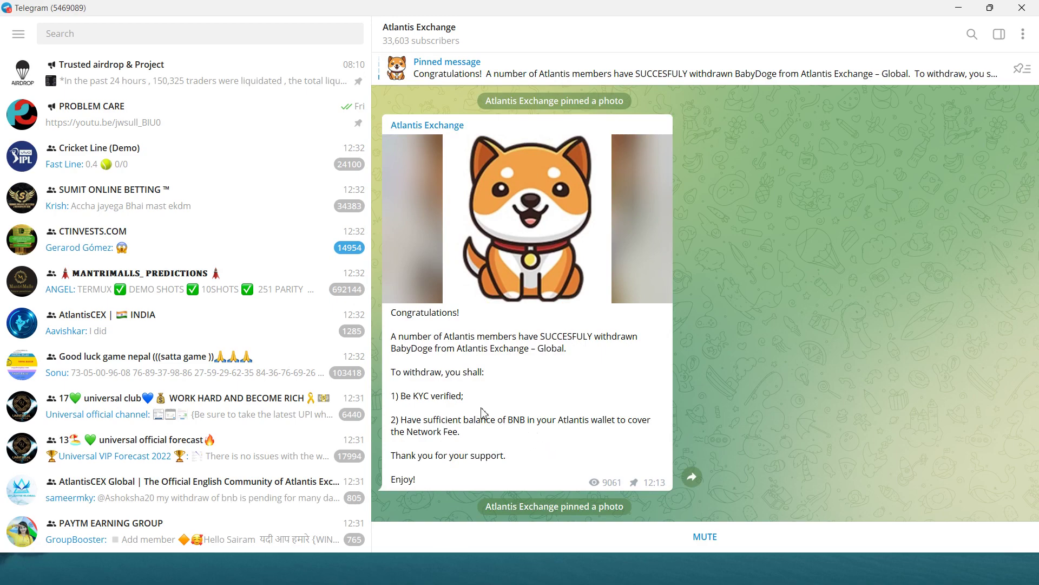
pyautogui.scroll(5, 482, 414)
pyautogui.scroll(3, 510, 398)
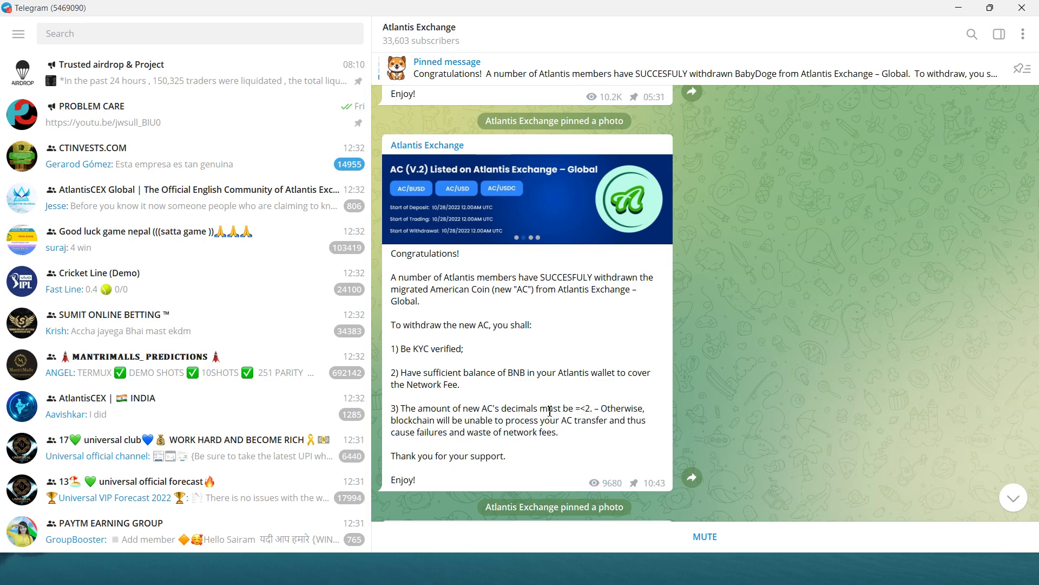
pyautogui.scroll(3, 517, 325)
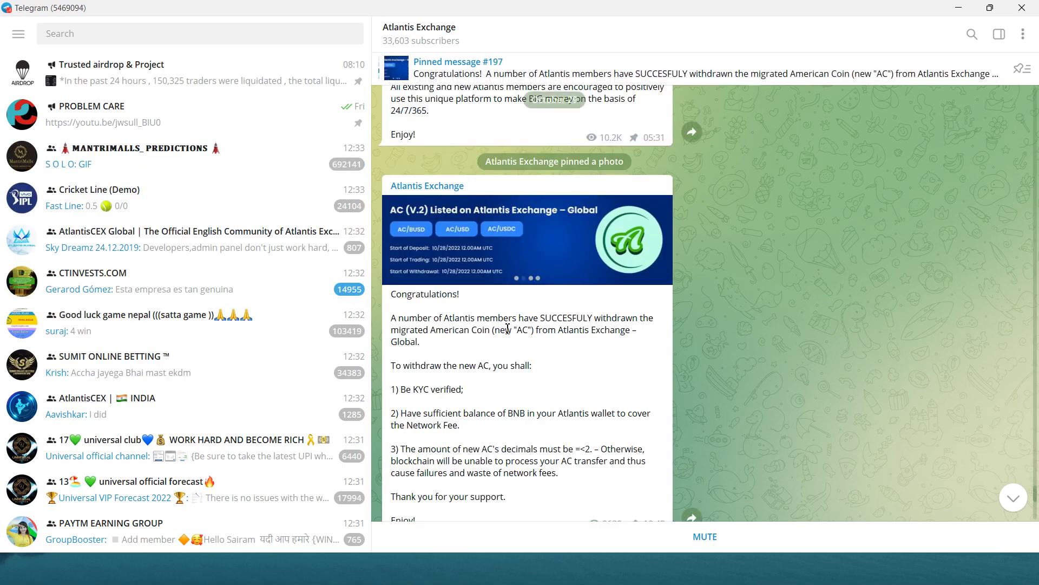
pyautogui.scroll(1, 514, 342)
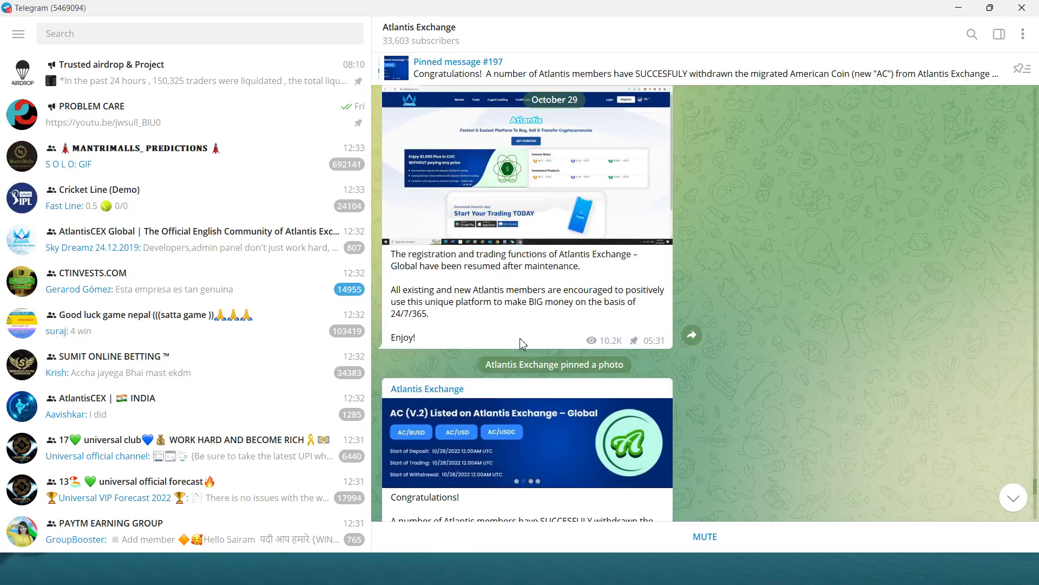
pyautogui.scroll(1, 521, 341)
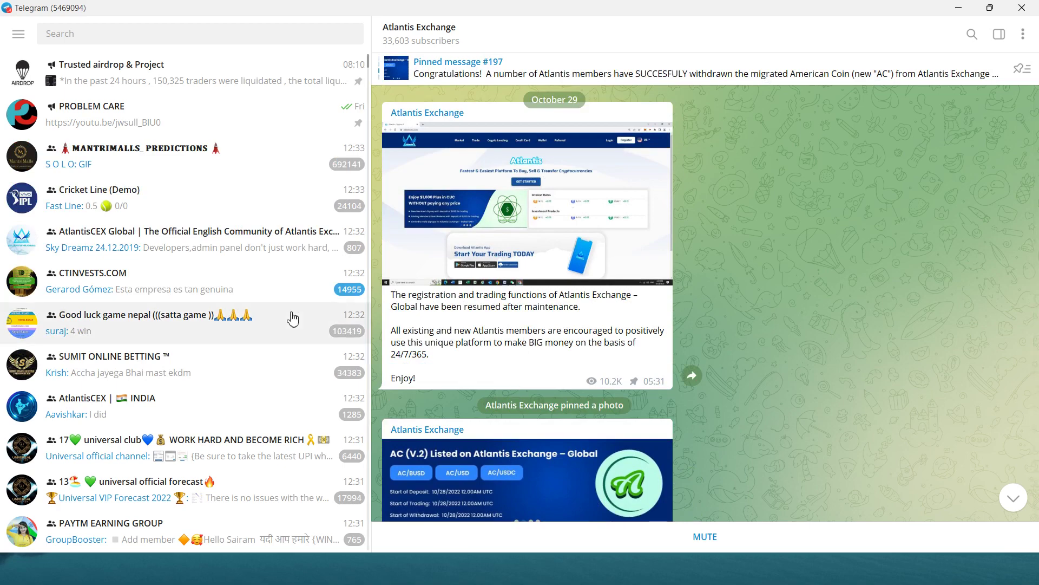
# Read the channel's older October 27 and 28 posts on the migrated AC listing and the Atlantis US website ranking
pyautogui.scroll(5, 442, 344)
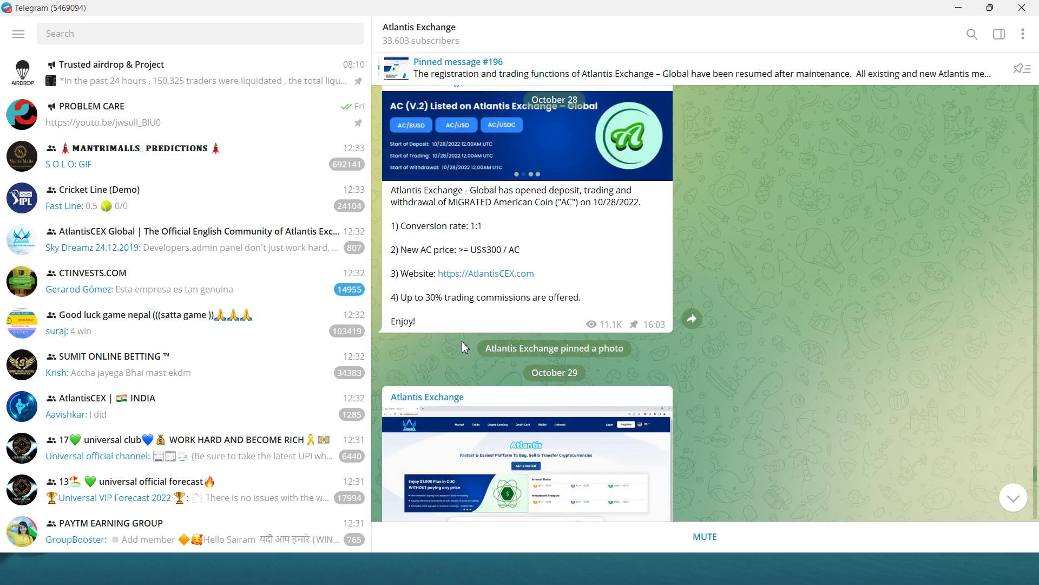
pyautogui.scroll(3, 554, 341)
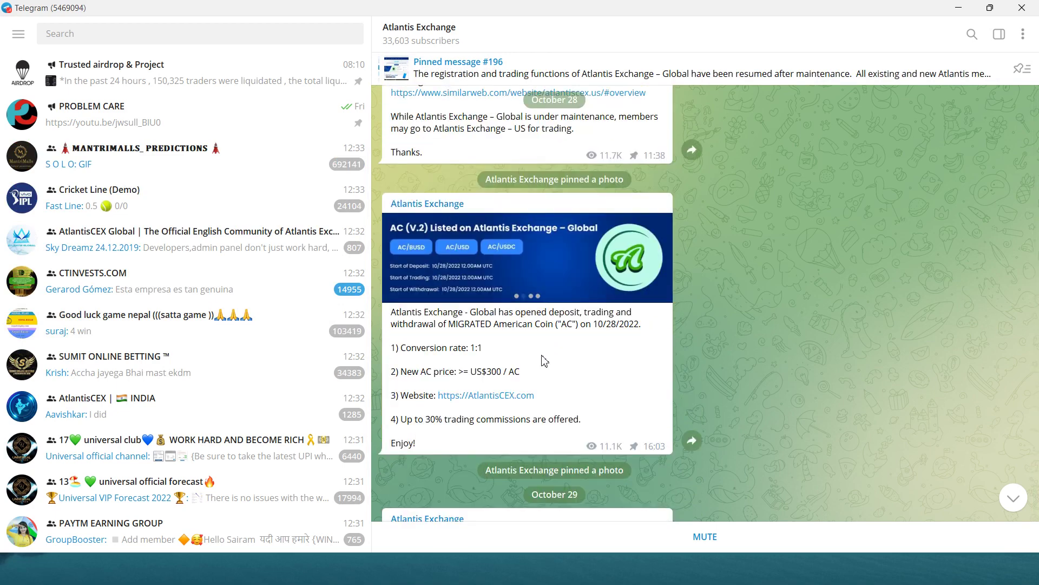
pyautogui.scroll(3, 620, 366)
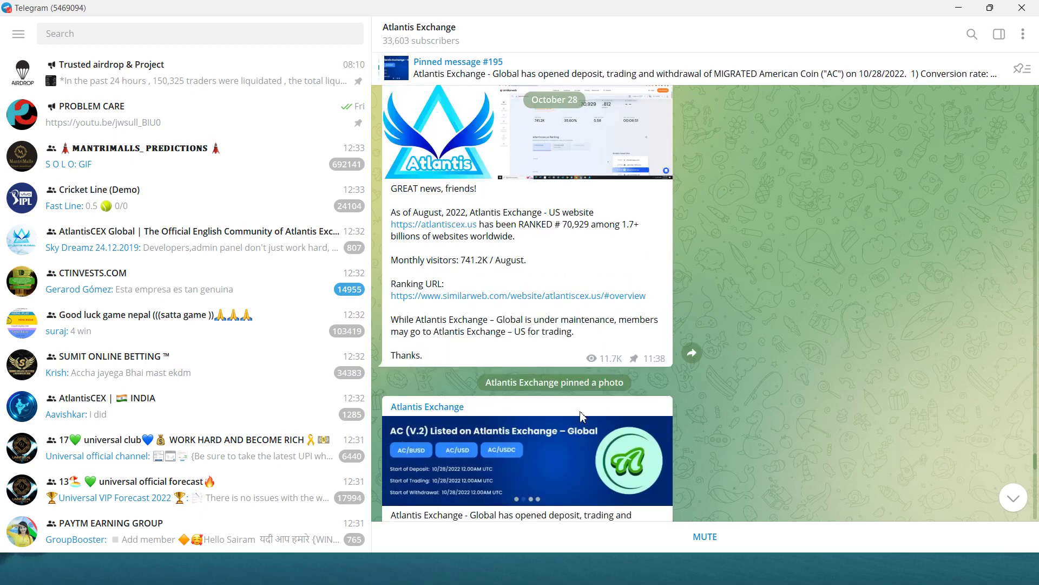
pyautogui.scroll(2, 551, 344)
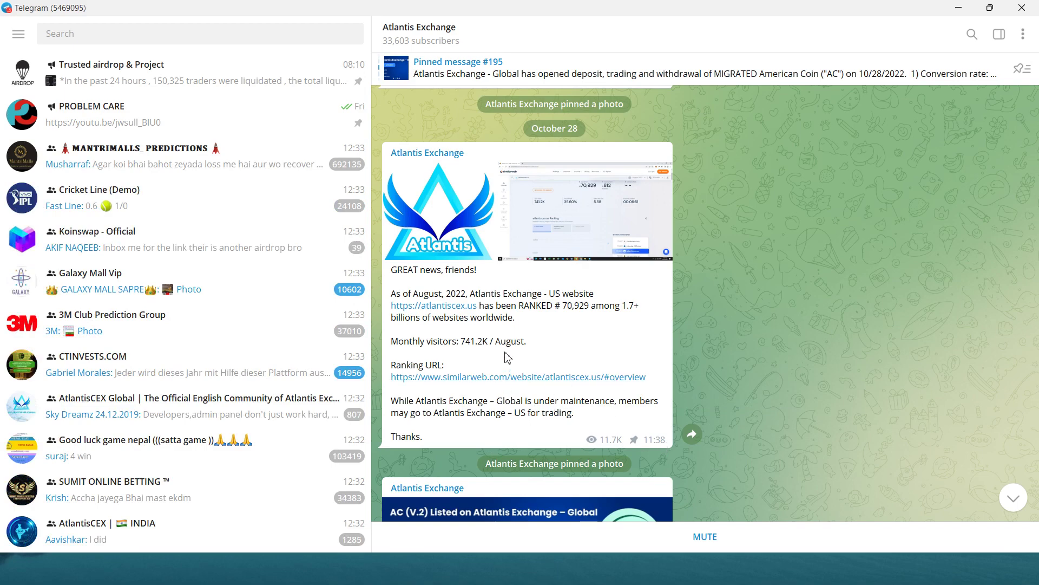
pyautogui.scroll(2, 478, 342)
pyautogui.scroll(6, 477, 345)
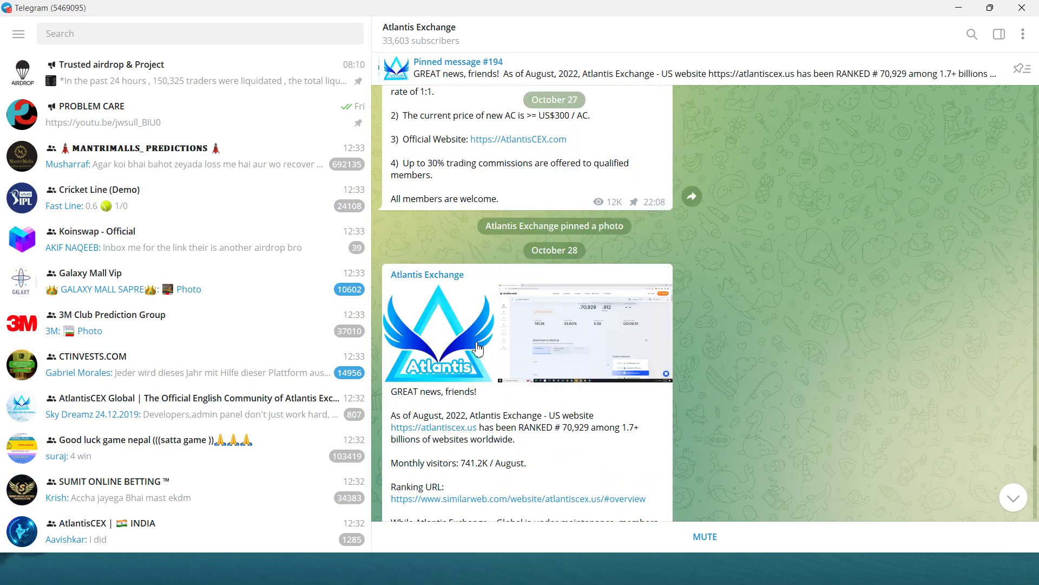
pyautogui.scroll(7, 481, 348)
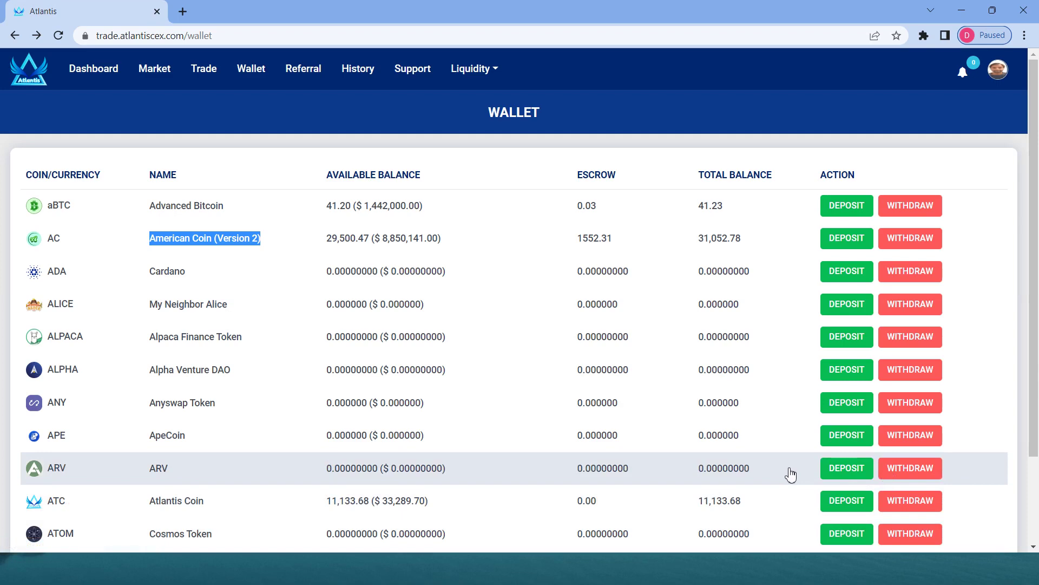
# Switch to the Atlantis wallet in the browser and check the deposit addresses for Cardano and Advanced Bitcoin
pyautogui.click(855, 277)
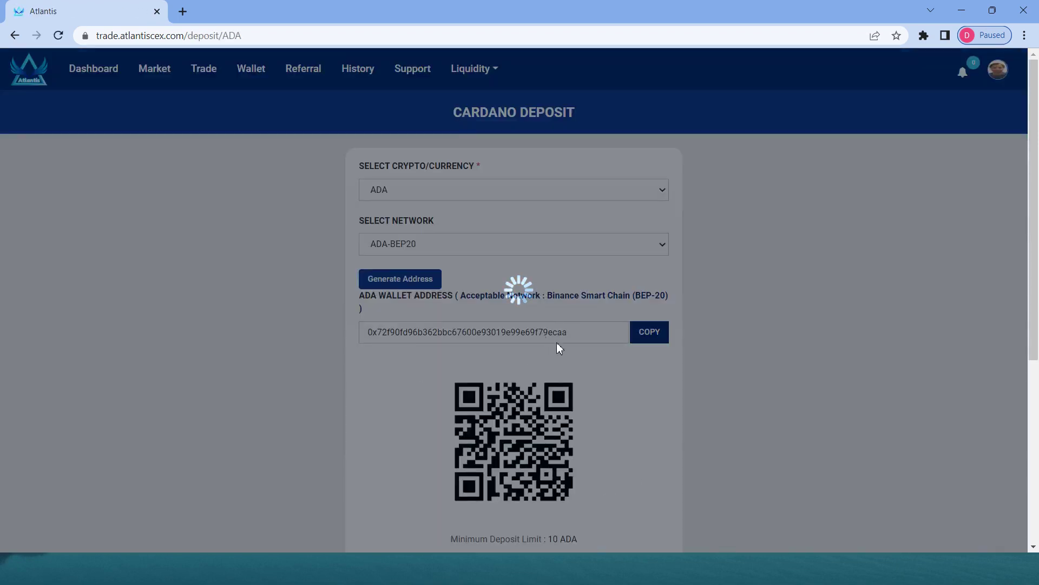
pyautogui.click(15, 36)
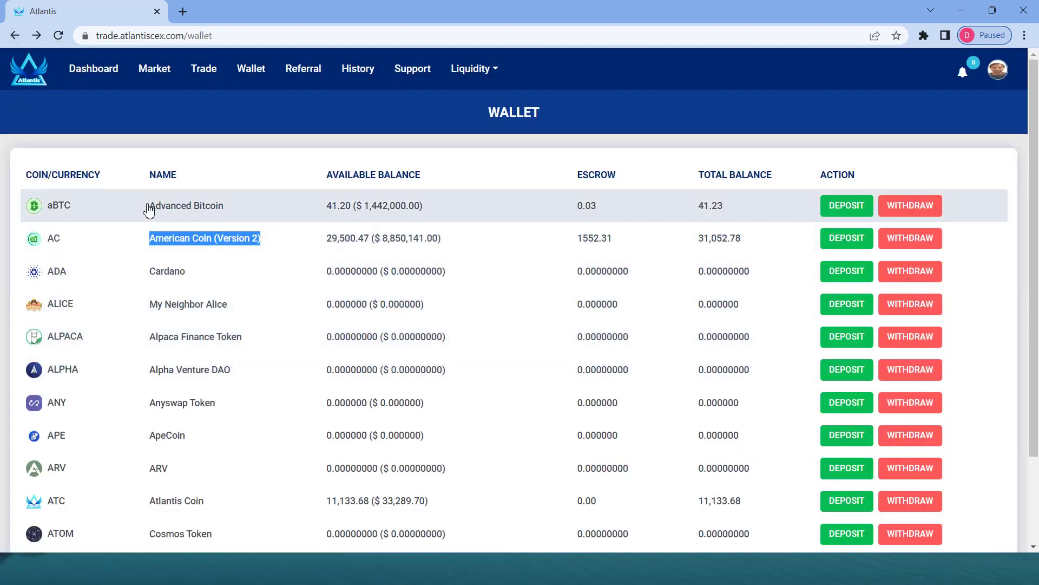
pyautogui.click(849, 208)
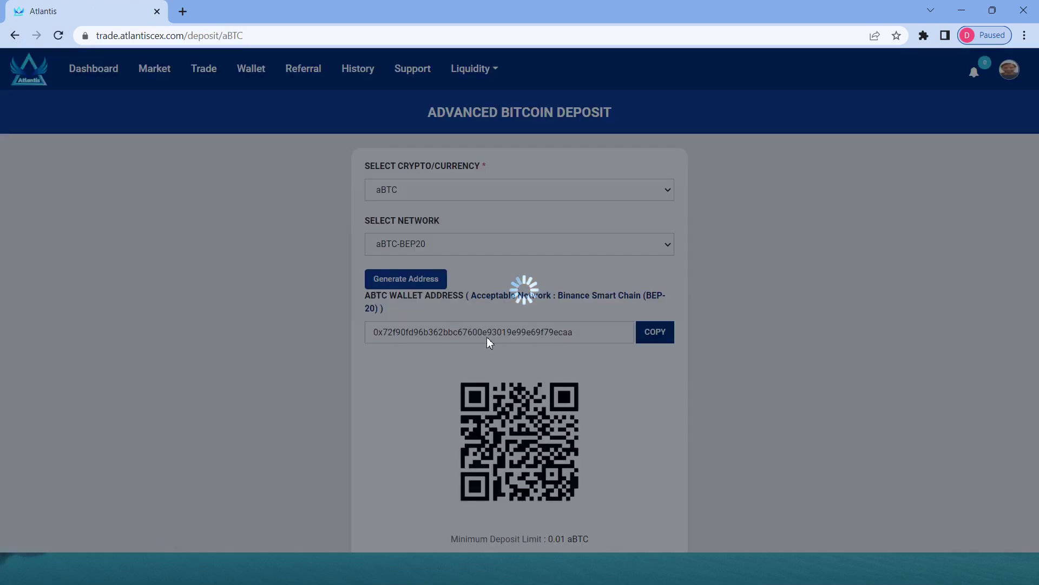
pyautogui.click(14, 35)
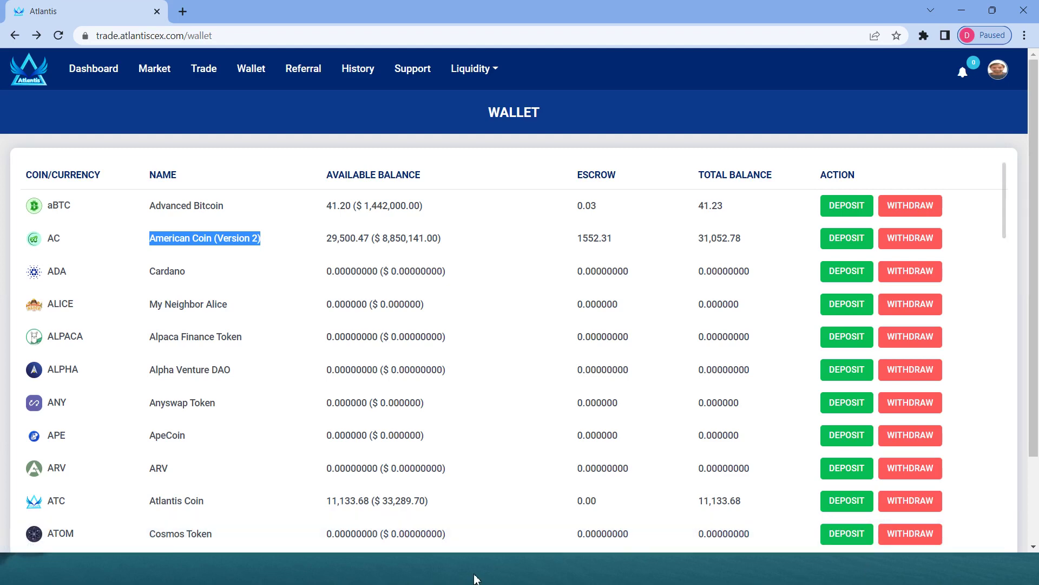
# Check the deposit addresses for Bitcoin and Bitcoin Cash, and return to the start of the wallet list
pyautogui.scroll(-8, 162, 428)
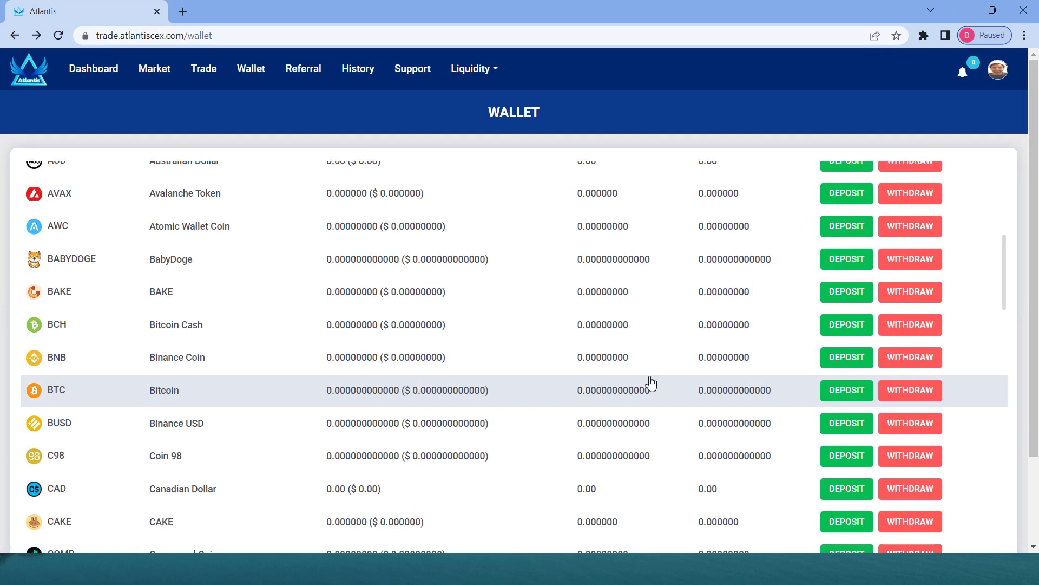
pyautogui.click(848, 394)
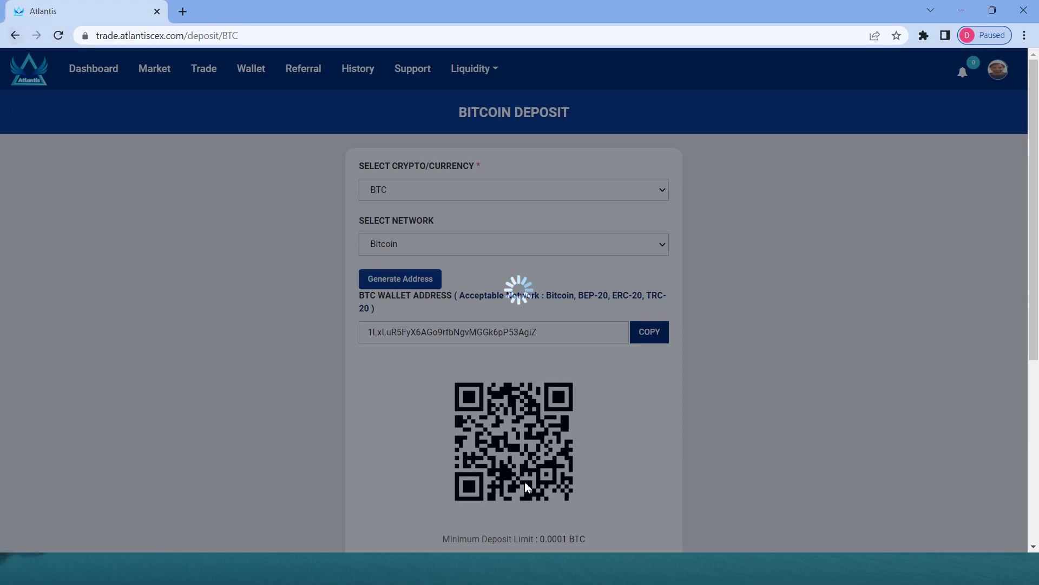
pyautogui.click(15, 35)
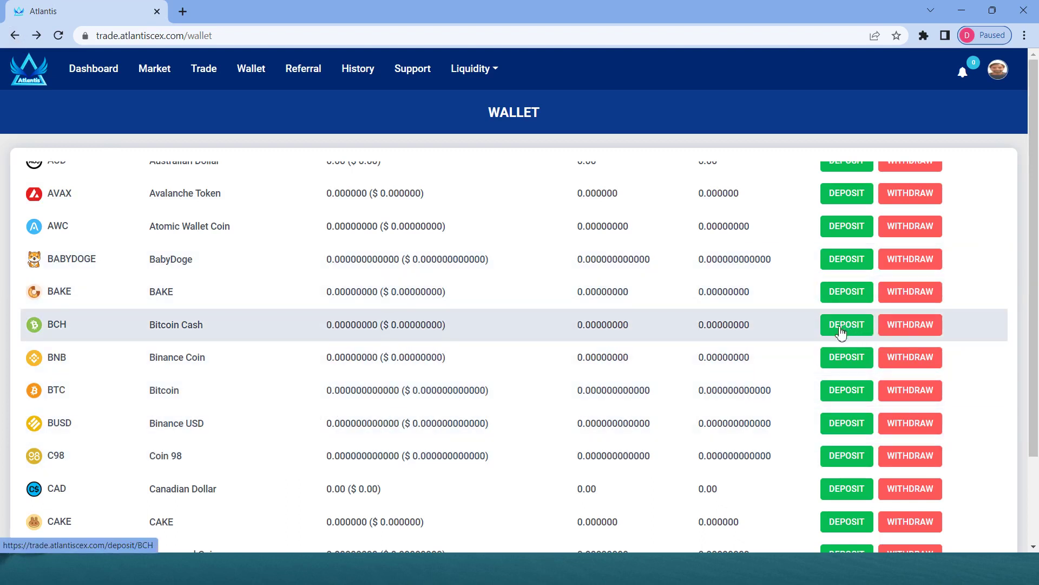
pyautogui.click(840, 327)
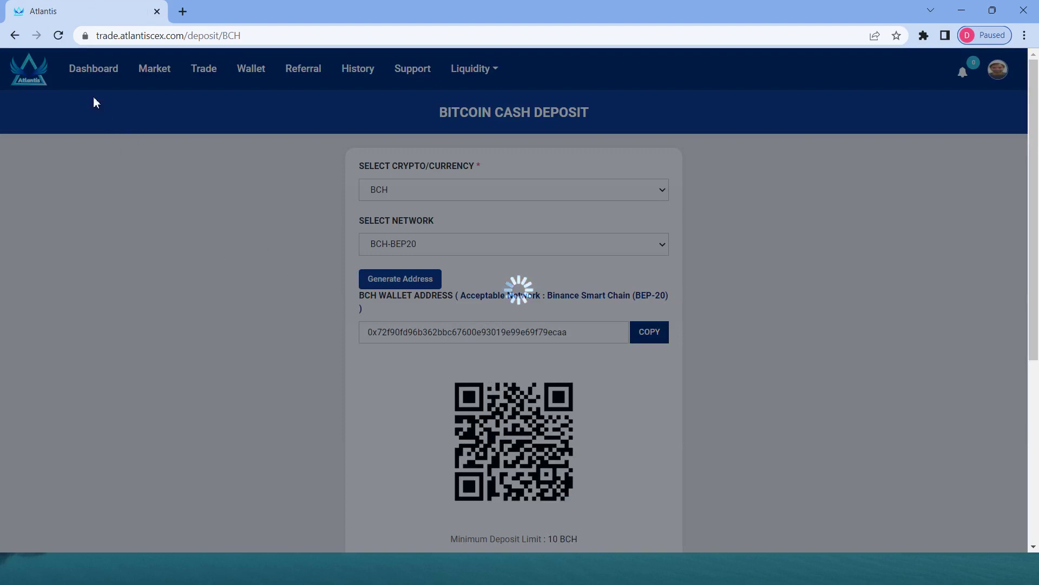
pyautogui.click(14, 35)
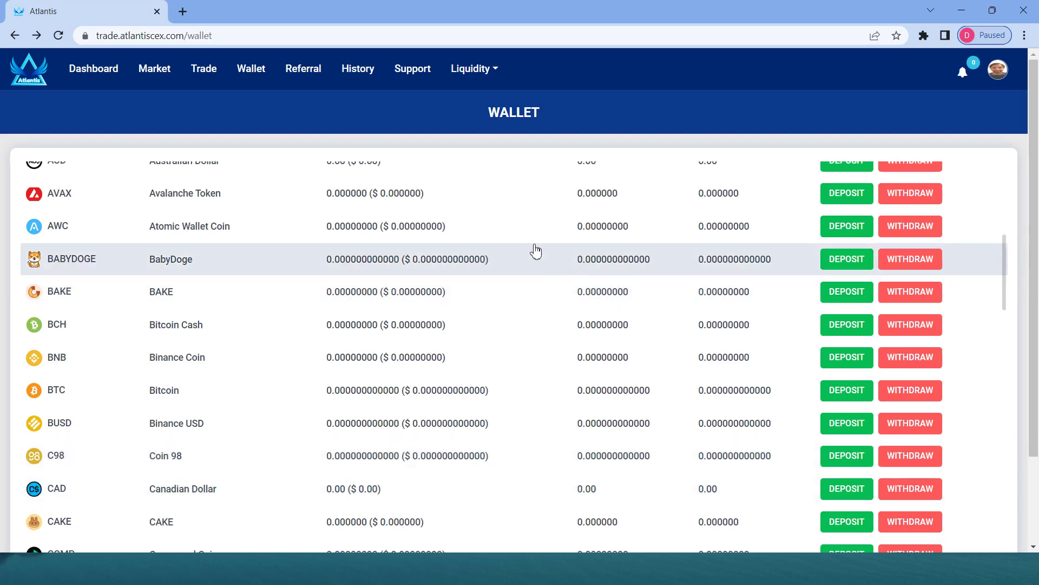
pyautogui.scroll(6, 448, 271)
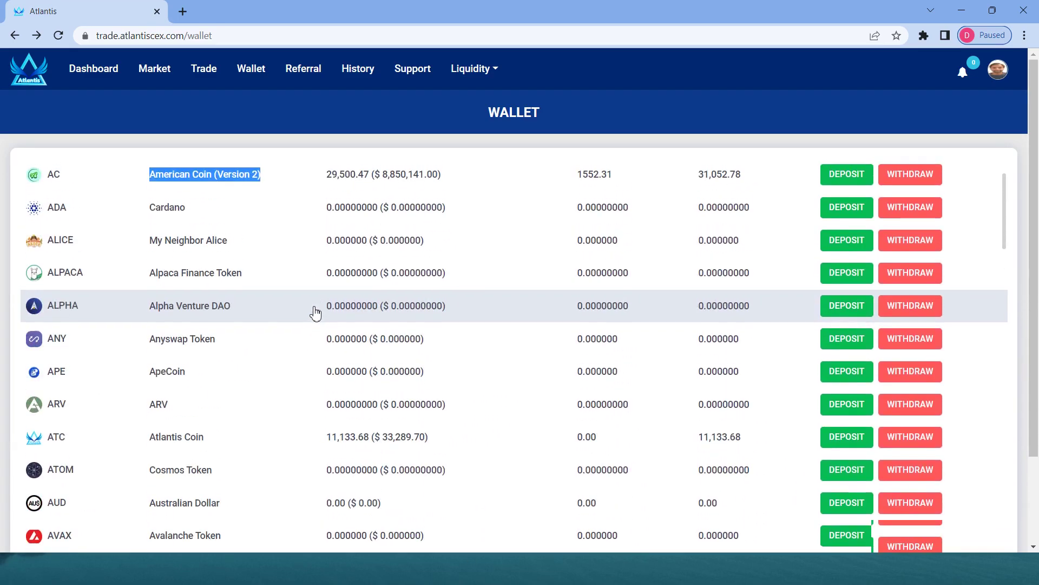
pyautogui.scroll(2, 316, 313)
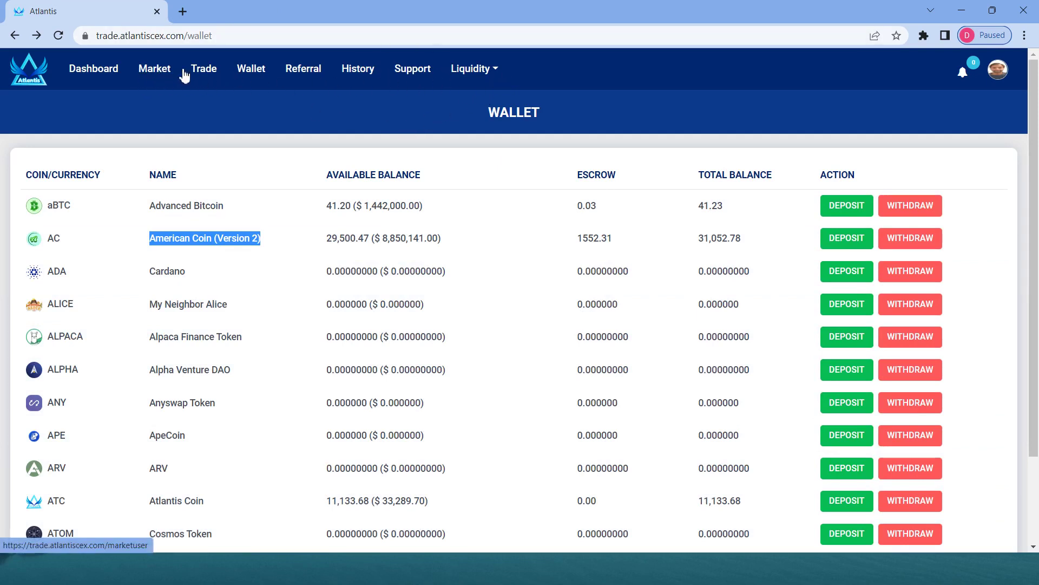
# Review the available liquidity pool plans and open the ATC Liquidity Pool - 12 Months contract form
pyautogui.click(479, 72)
pyautogui.click(493, 125)
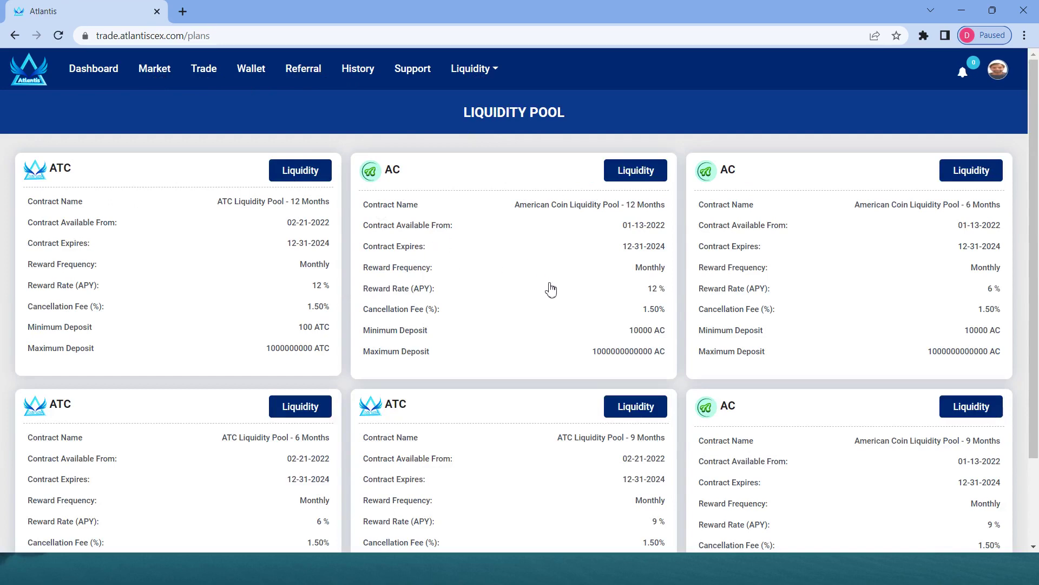
pyautogui.scroll(-2, 557, 293)
pyautogui.scroll(2, 518, 280)
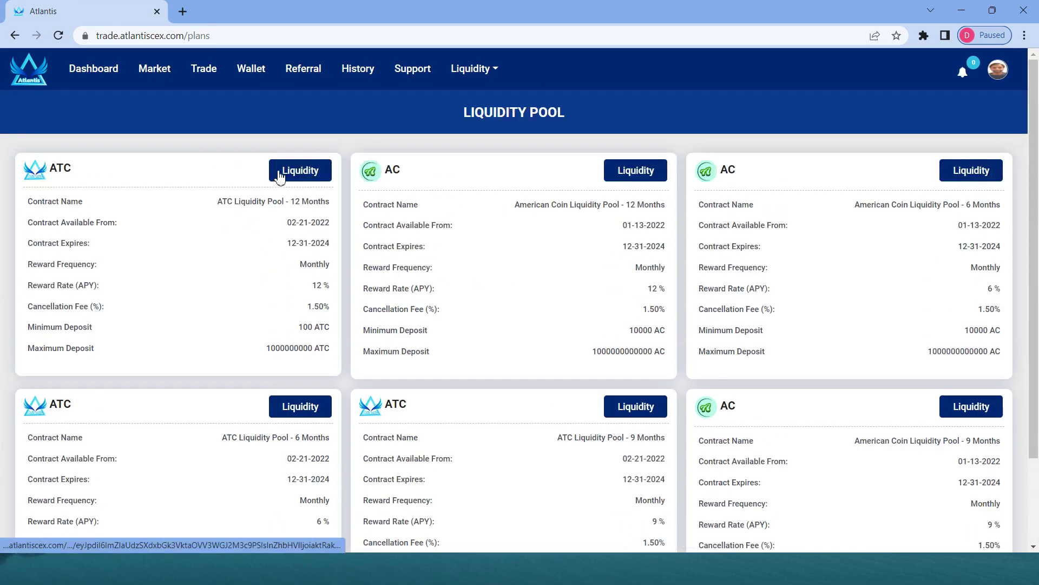
pyautogui.click(311, 171)
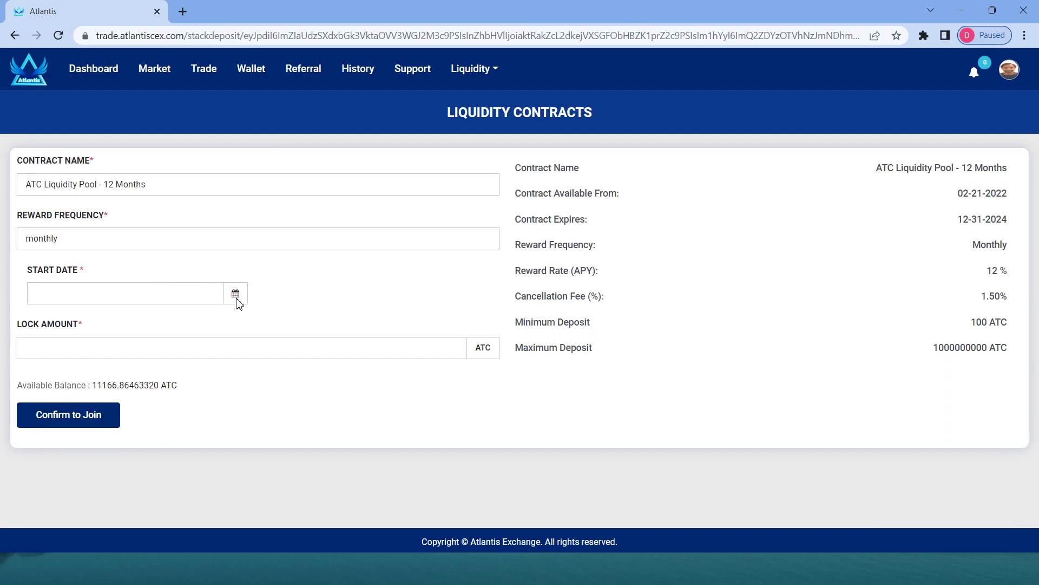
# Join the ATC 12-month contract with start date 30-10-2022 and a lock amount of 11166 ATC
pyautogui.click(236, 295)
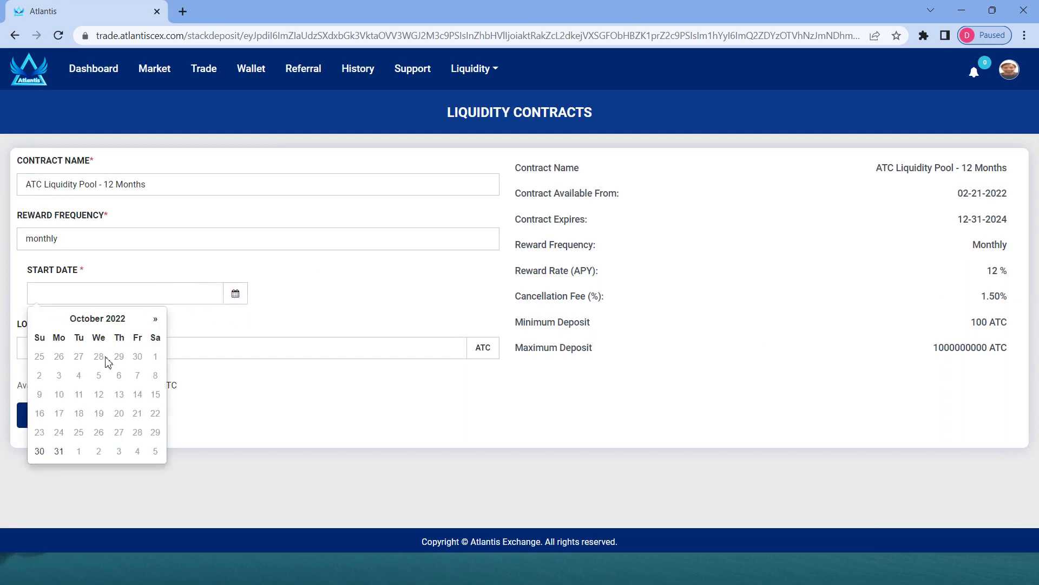
pyautogui.click(39, 452)
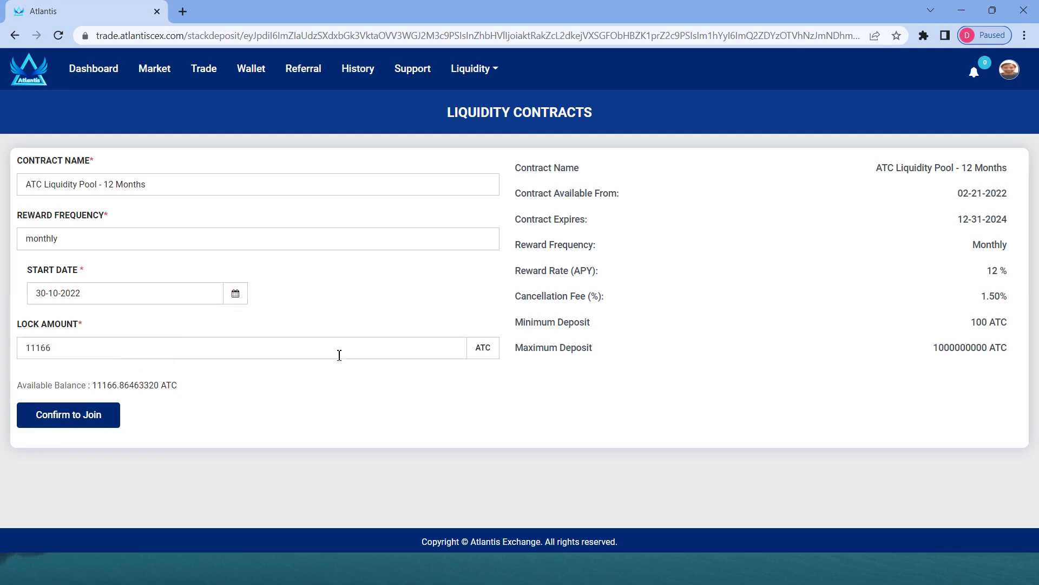
pyautogui.click(74, 418)
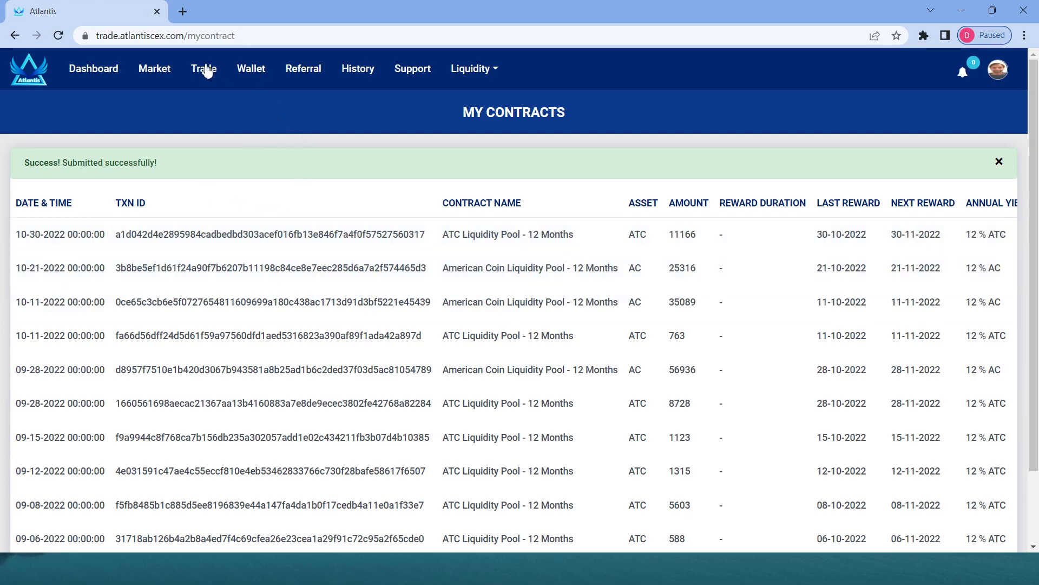
# Join the American Coin Liquidity Pool - 12 Months with start date 30-10-2022 and a lock amount of 29500 AC
pyautogui.click(14, 35)
pyautogui.click(14, 35)
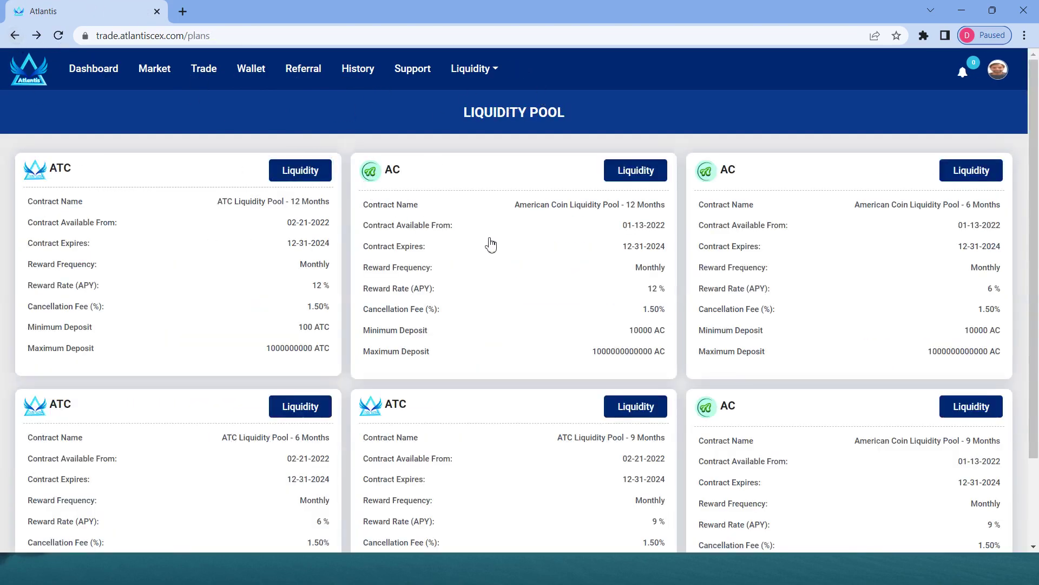
pyautogui.click(635, 179)
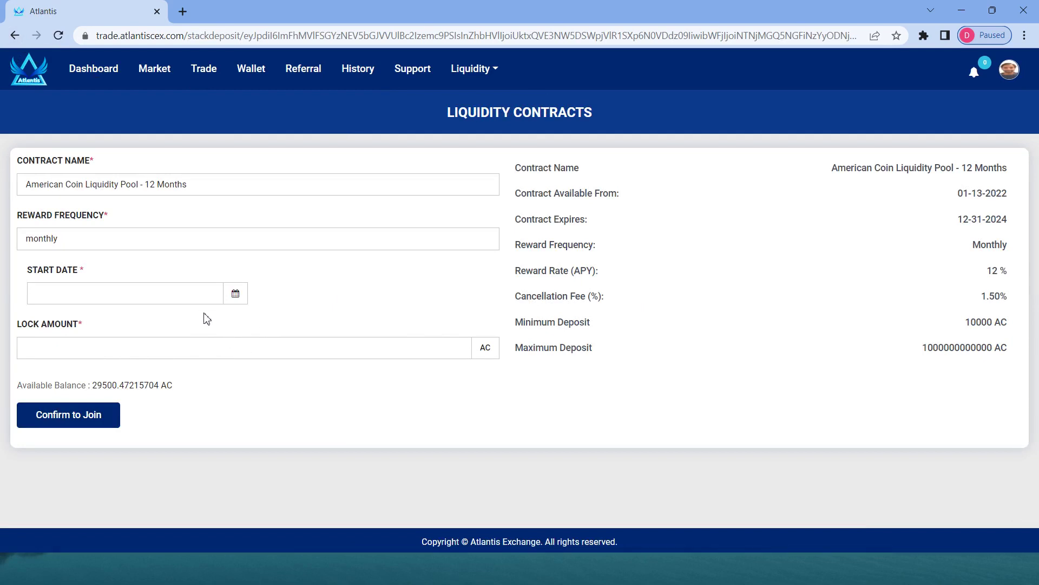
pyautogui.click(232, 300)
pyautogui.click(42, 454)
pyautogui.click(186, 341)
pyautogui.click(69, 416)
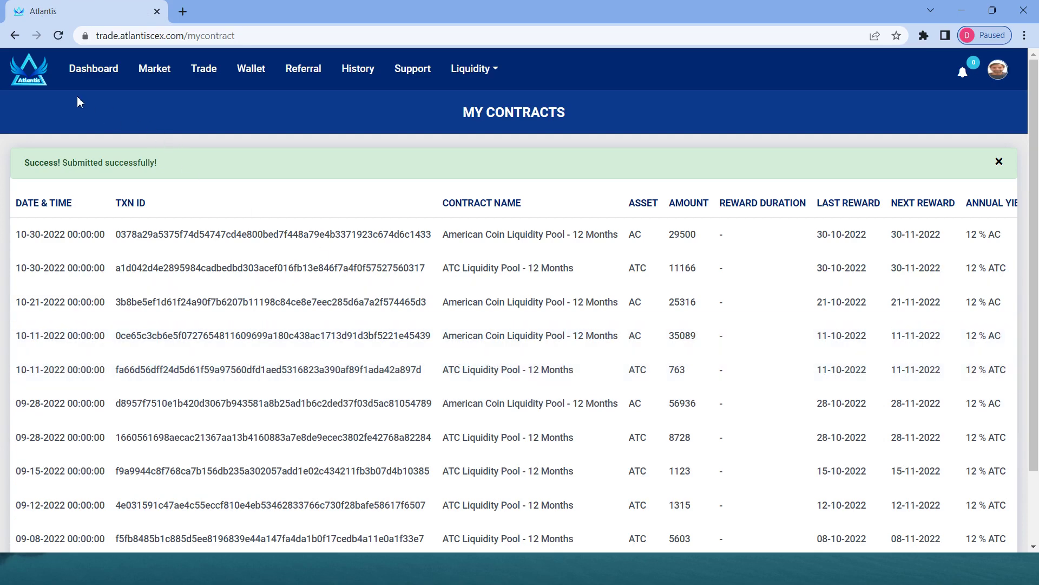
# Return to the wallet and review the coin balances after joining both liquidity contracts
pyautogui.click(14, 37)
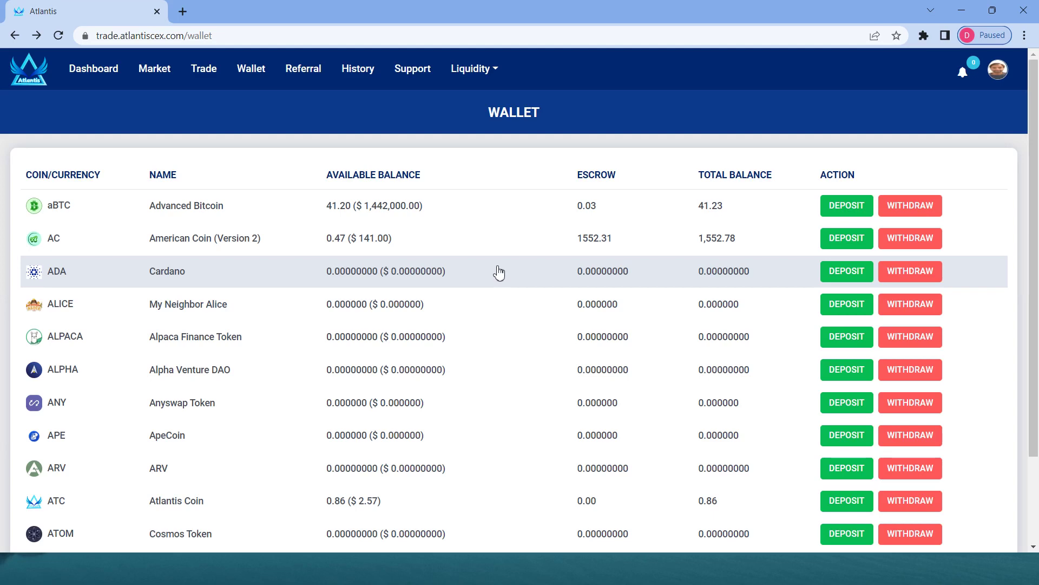
pyautogui.scroll(-6, 519, 452)
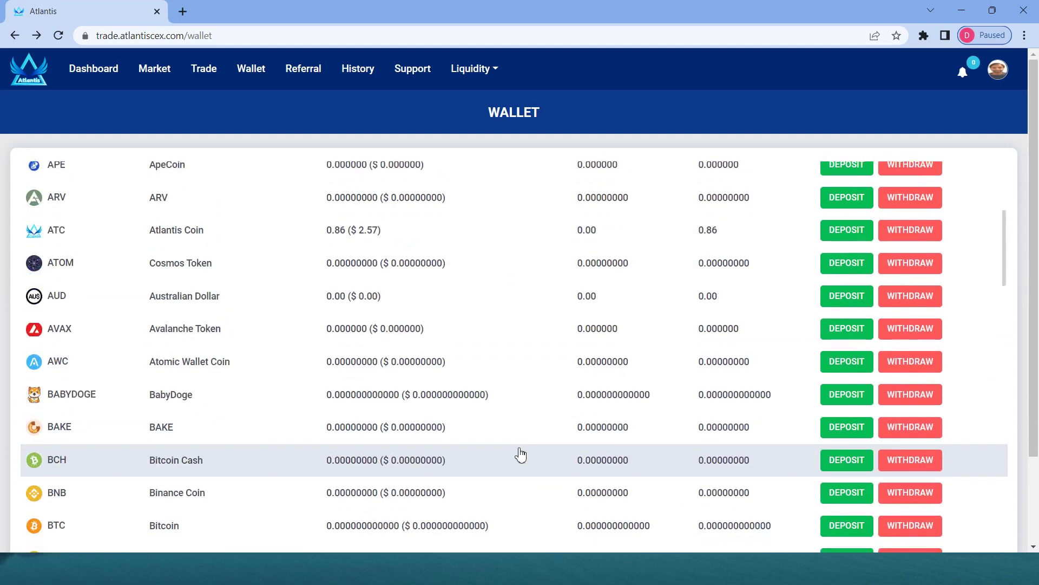
pyautogui.scroll(-7, 523, 445)
pyautogui.scroll(5, 533, 437)
pyautogui.scroll(8, 534, 437)
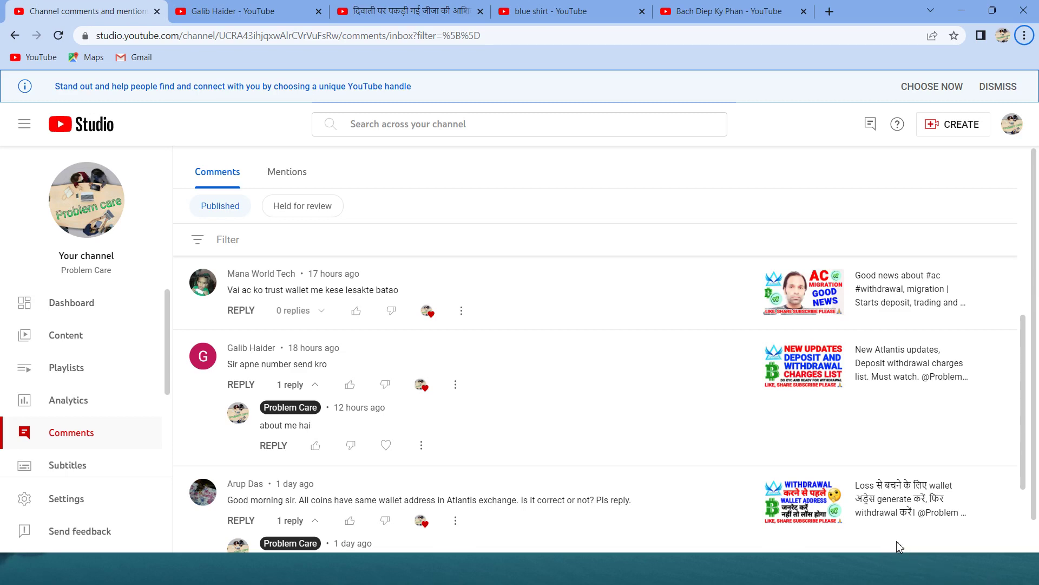
# Switch to YouTube Studio and read the published channel comments about wallet addresses, KYC and withdrawals
pyautogui.scroll(-3, 882, 531)
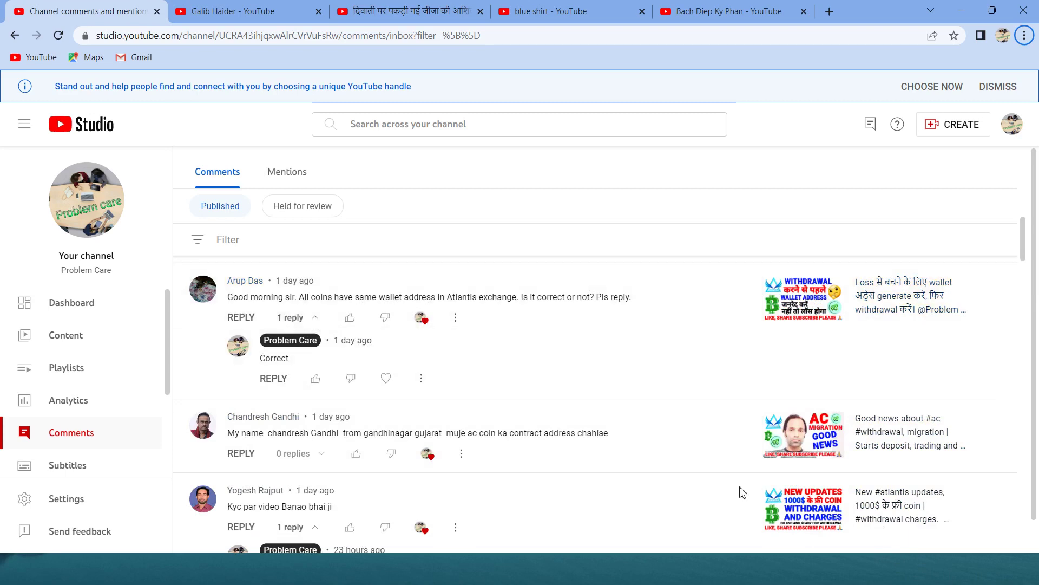
pyautogui.scroll(-1, 661, 497)
pyautogui.scroll(-1, 489, 380)
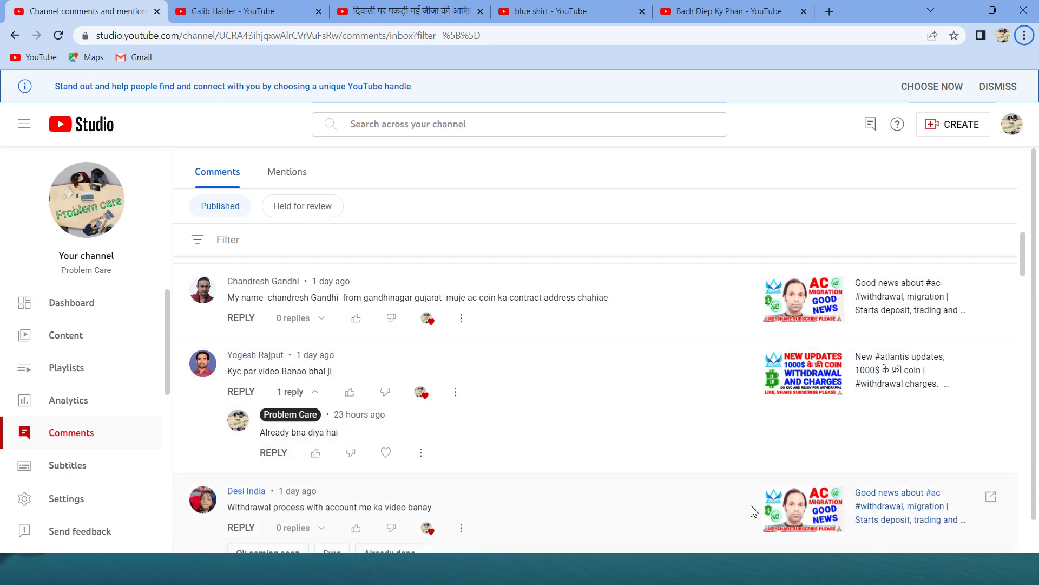
pyautogui.scroll(-1, 901, 543)
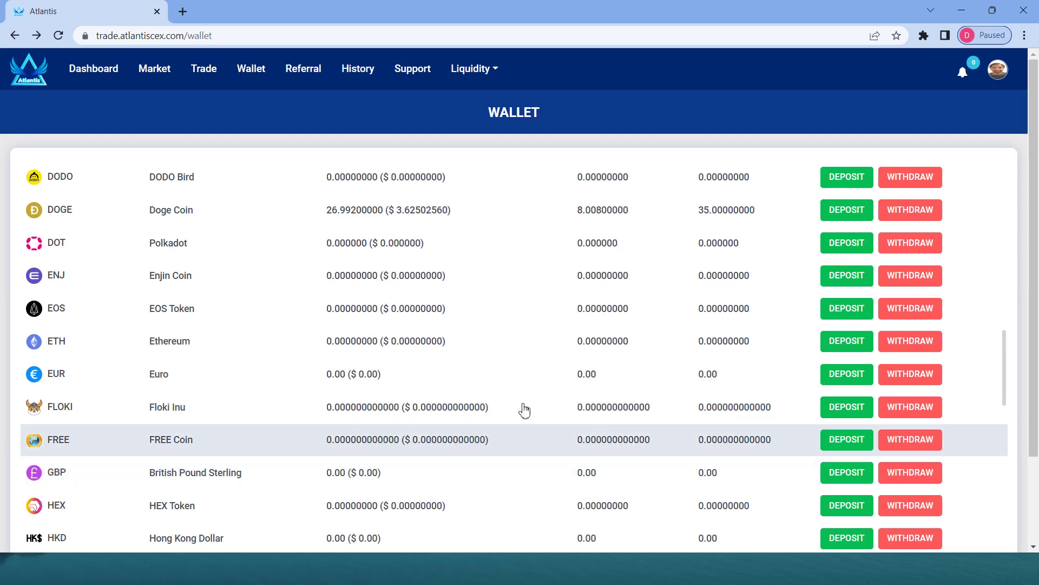
# Switch back to the Atlantis wallet and review the first coins in the list
pyautogui.scroll(15, 417, 374)
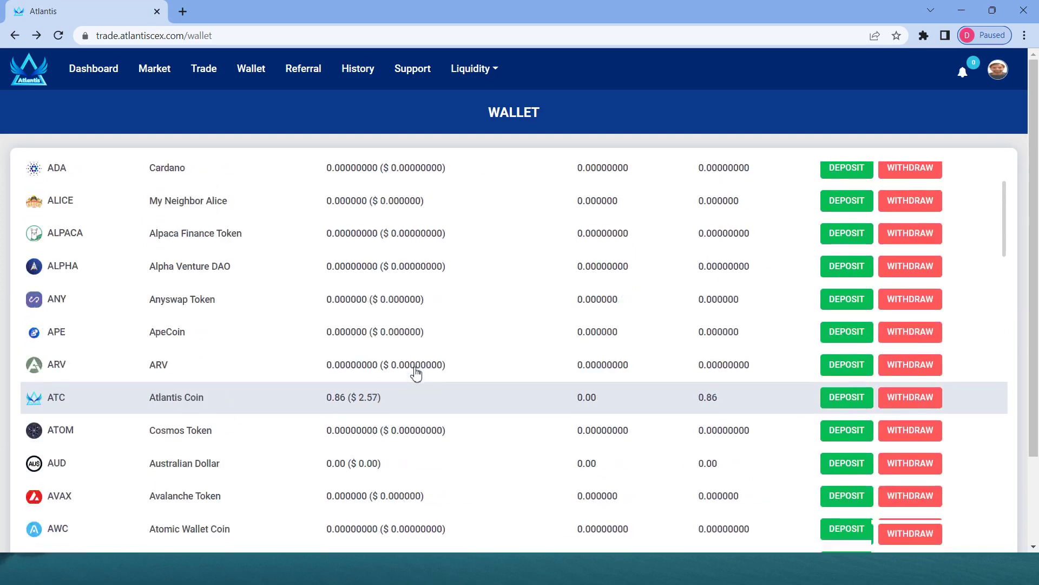